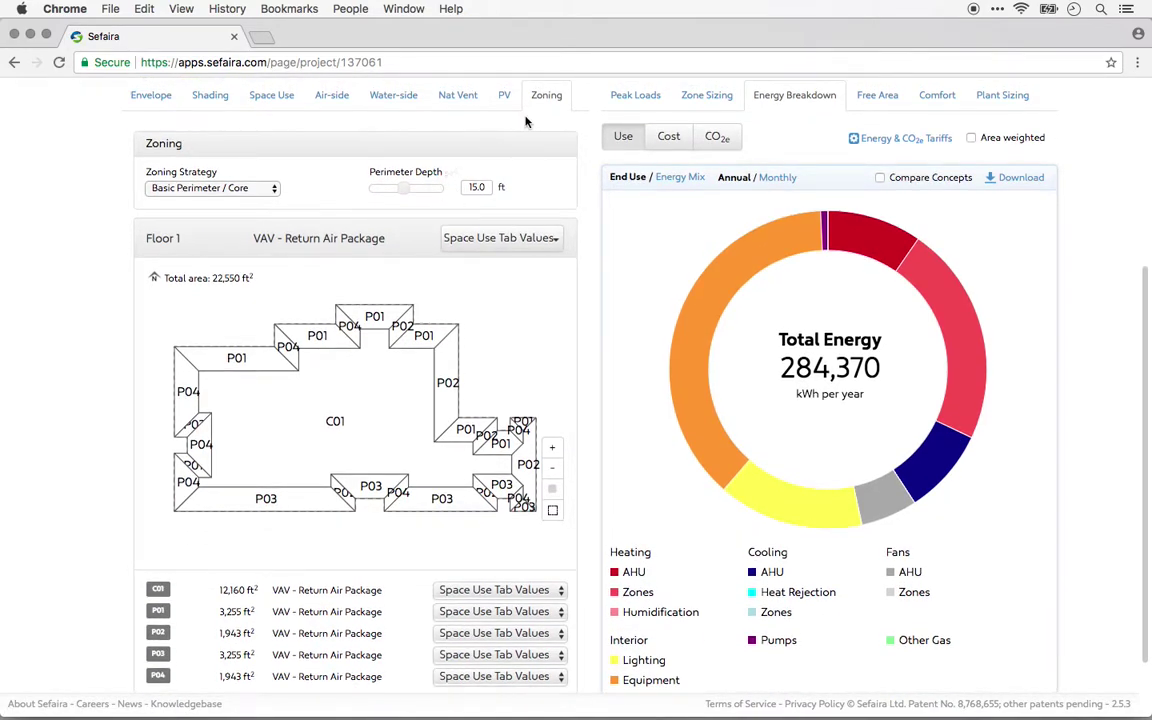
Step: Set the zoning strategy to One zone / Floor
{"action": "left_click", "coordinate": [206, 188]}
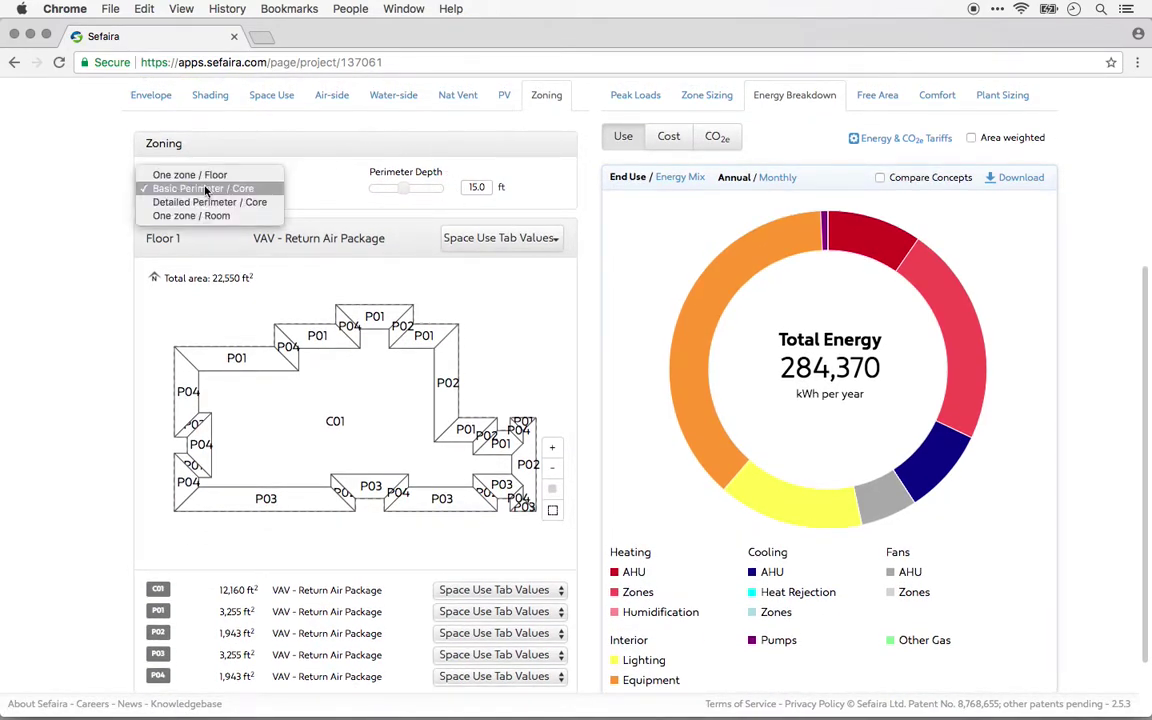
{"action": "left_click", "coordinate": [63, 177]}
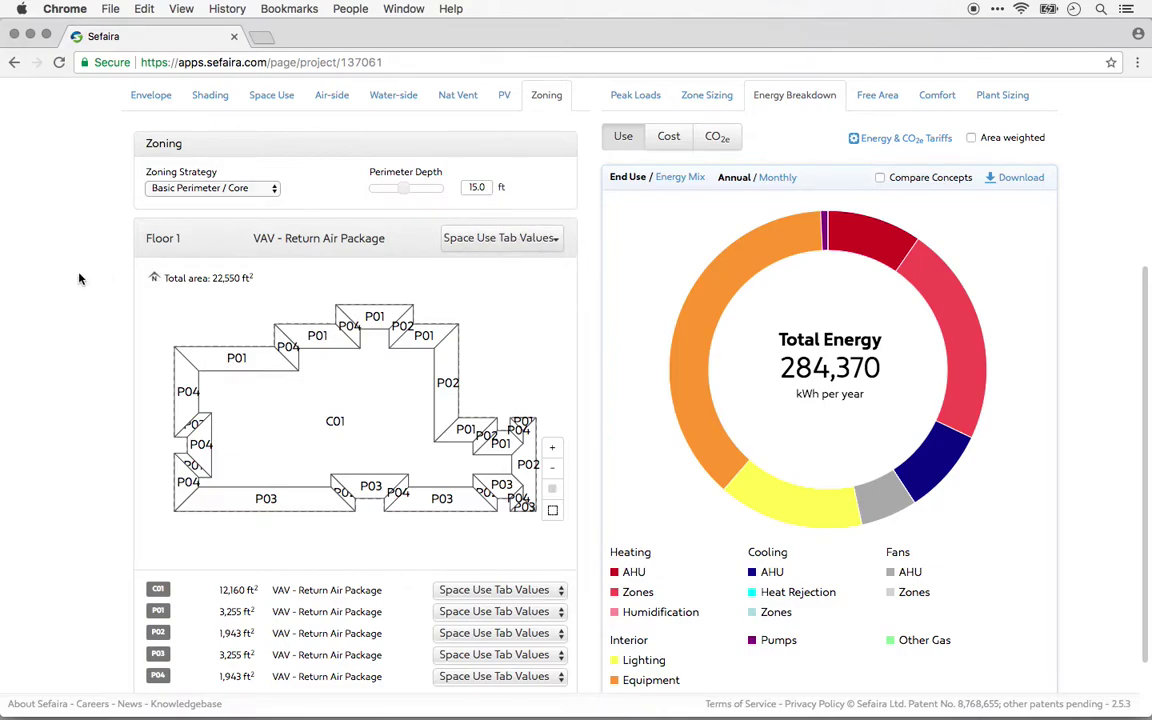
{"action": "left_click", "coordinate": [190, 188]}
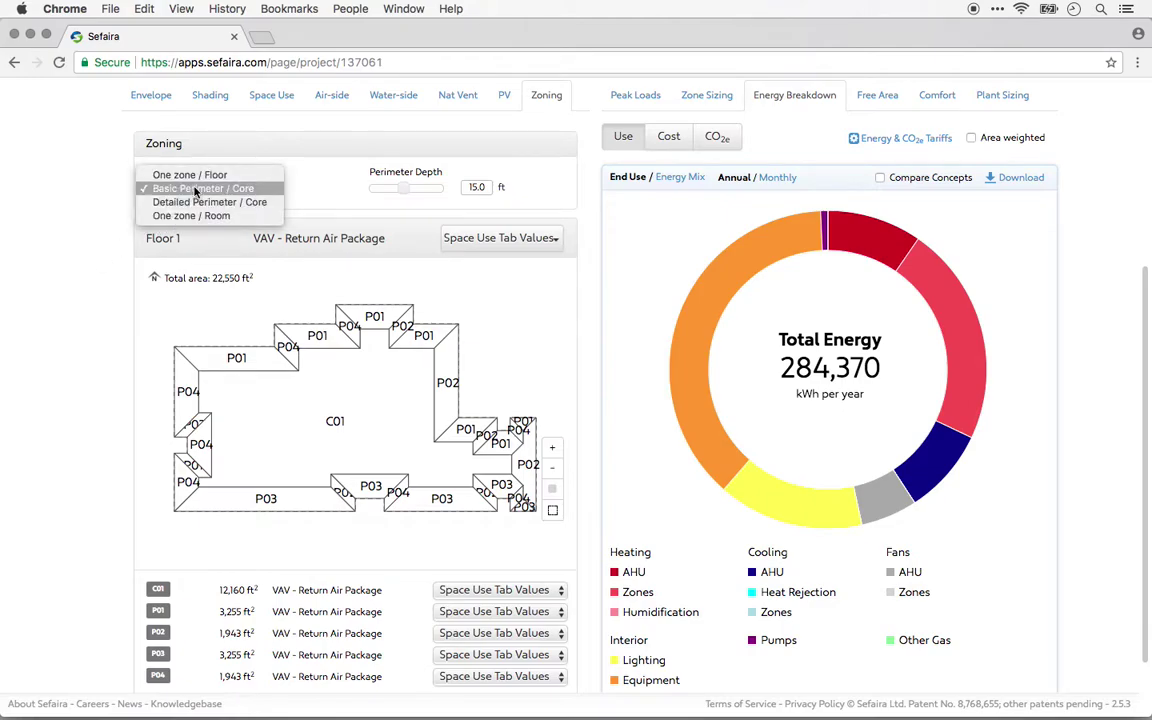
{"action": "left_click", "coordinate": [229, 176]}
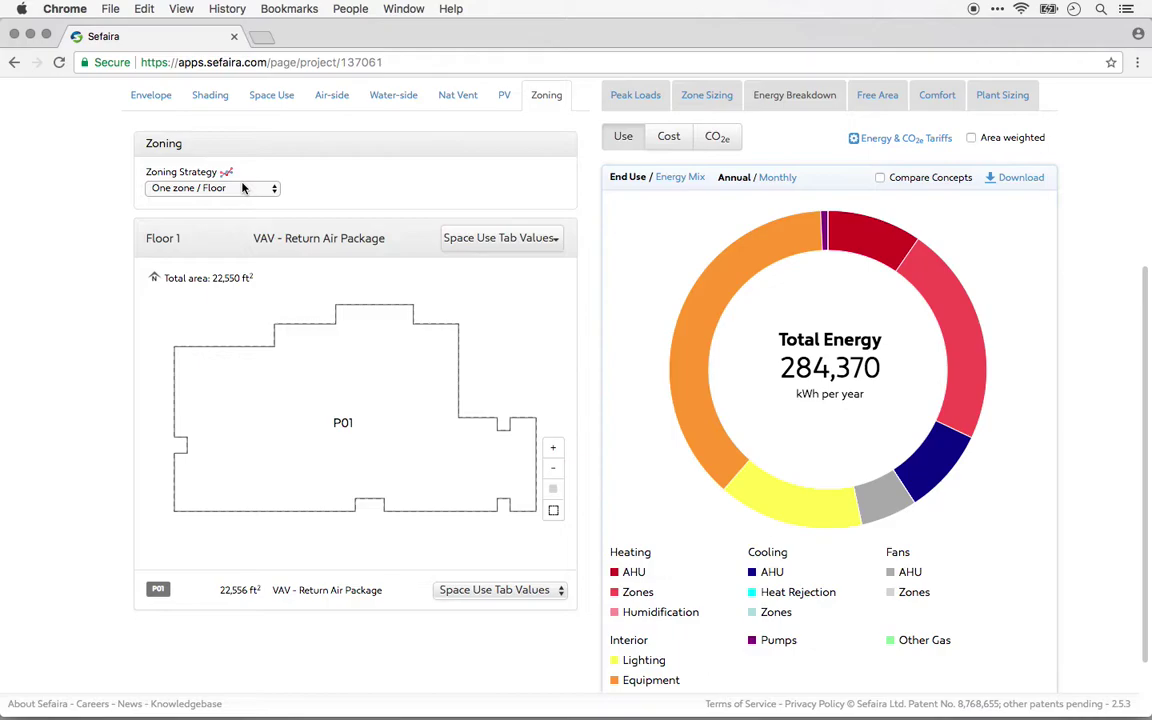
Step: Switch the zoning strategy back to Basic Perimeter / Core
{"action": "left_click", "coordinate": [242, 188]}
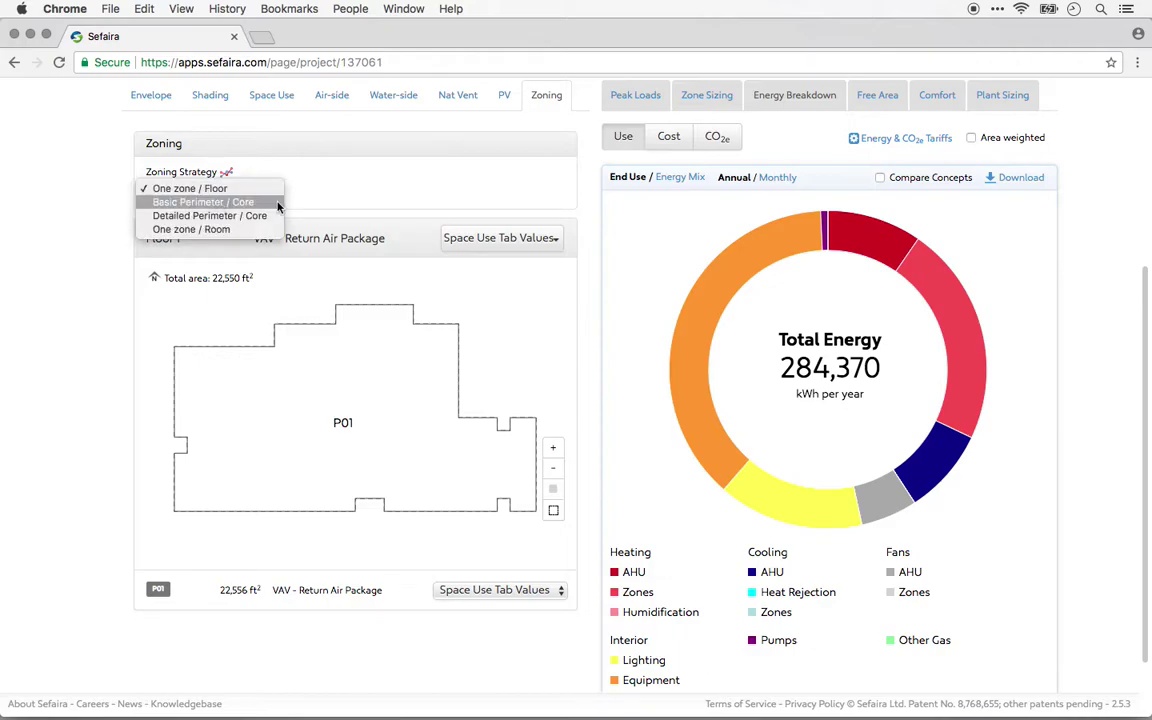
{"action": "key", "text": "Escape"}
{"action": "key", "text": "Down"}
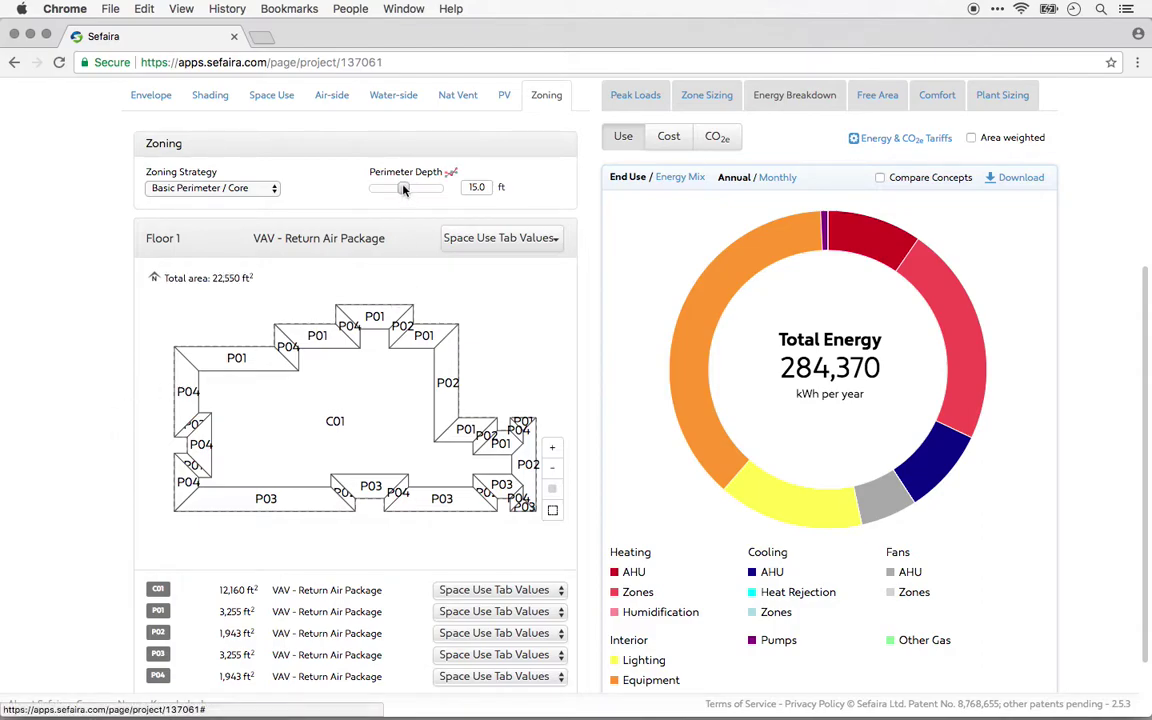
Step: Try a larger perimeter depth for the zones and set it back to 15 ft
{"action": "left_click_drag", "start_coordinate": [403, 190], "coordinate": [414, 190]}
{"action": "double_click", "coordinate": [475, 188]}
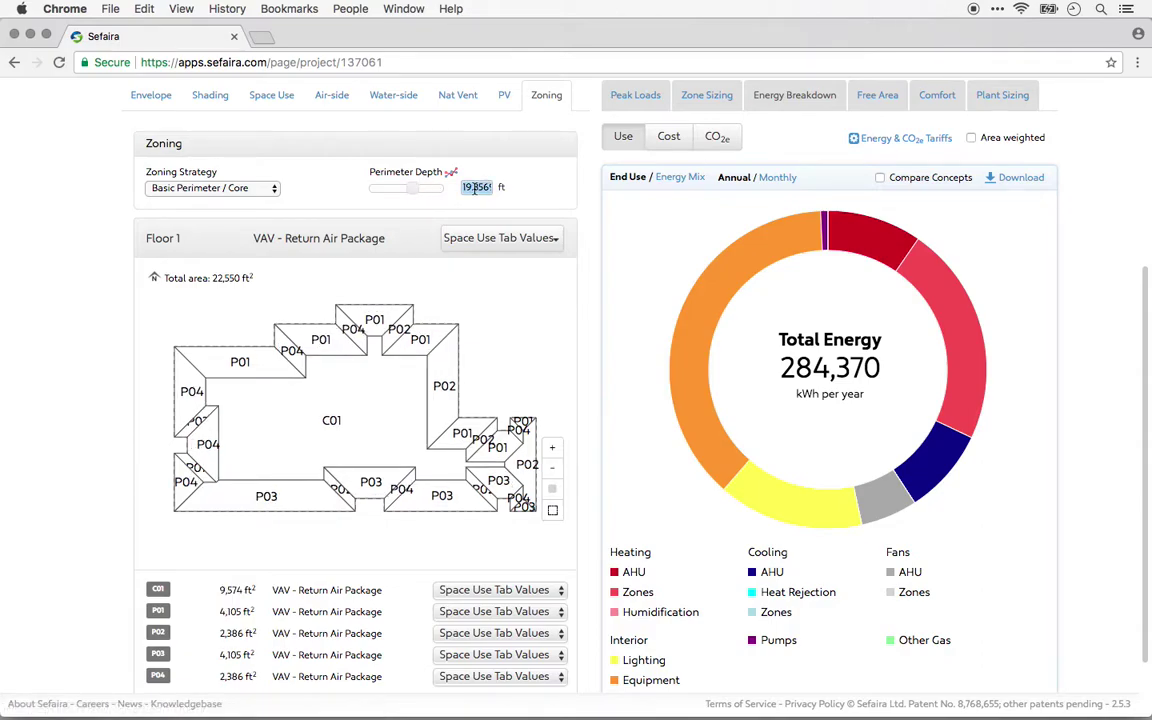
{"action": "type", "text": "15"}
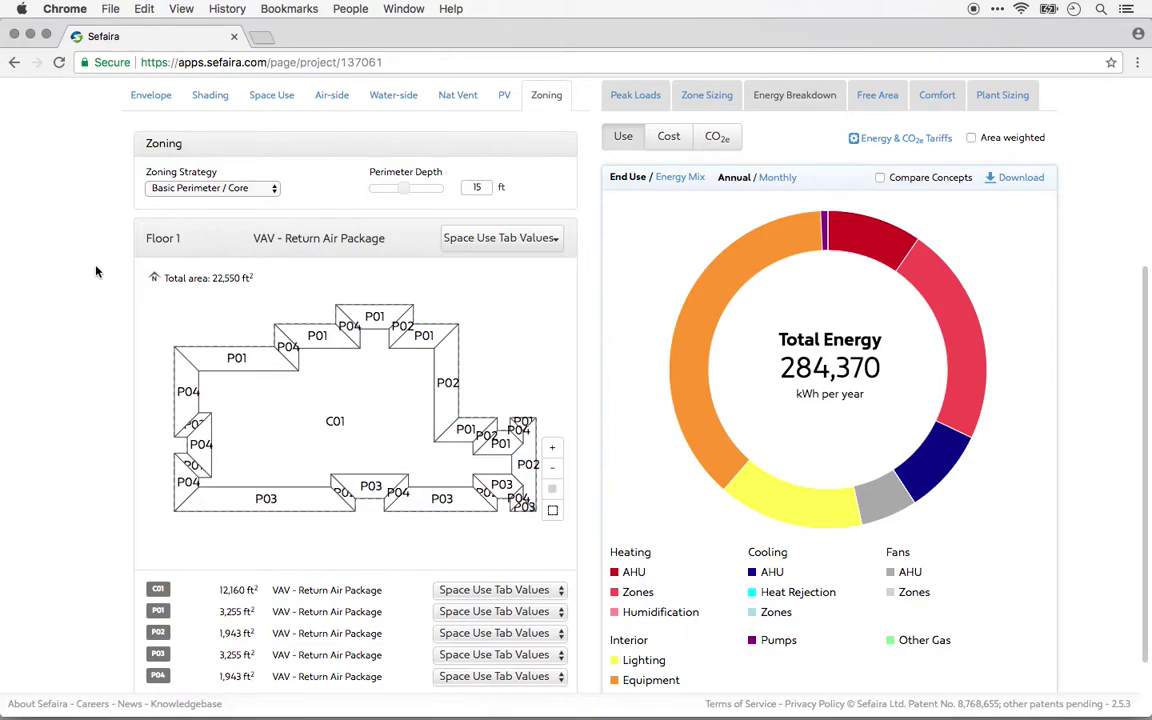
Step: Highlight the P01 zone on the Floor 1 plan and change the zoning strategy to Detailed Perimeter / Core
{"action": "left_click", "coordinate": [195, 190]}
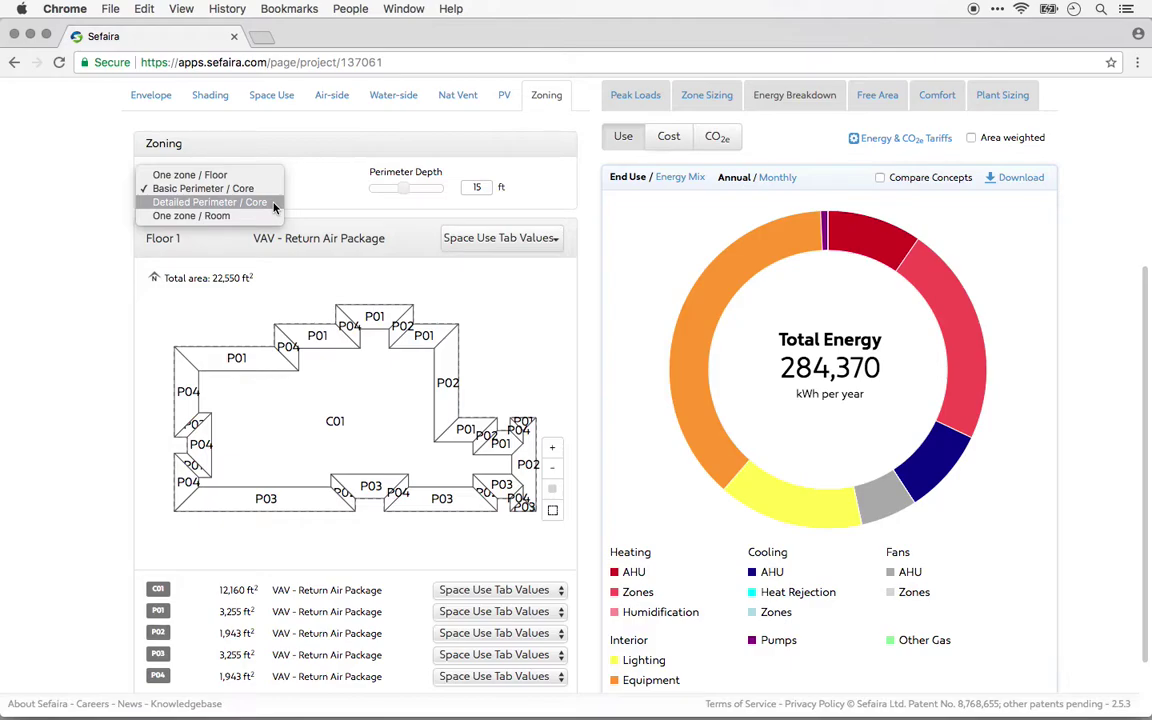
{"action": "key", "text": "Escape"}
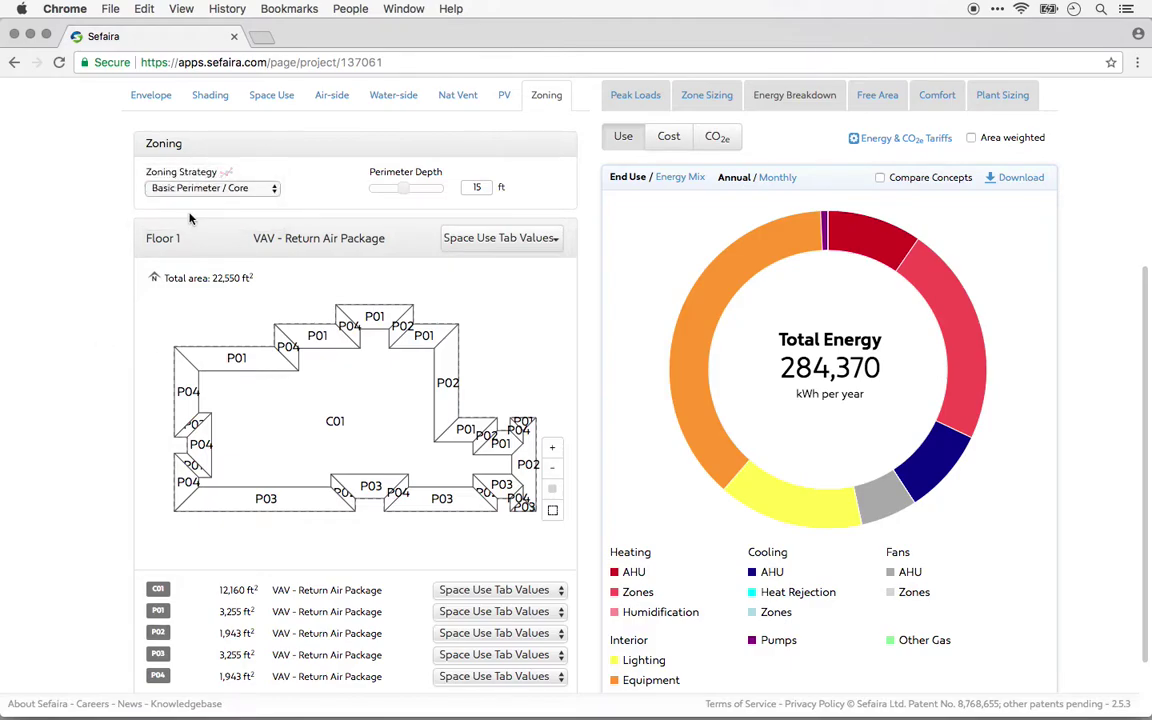
{"action": "left_click", "coordinate": [236, 358]}
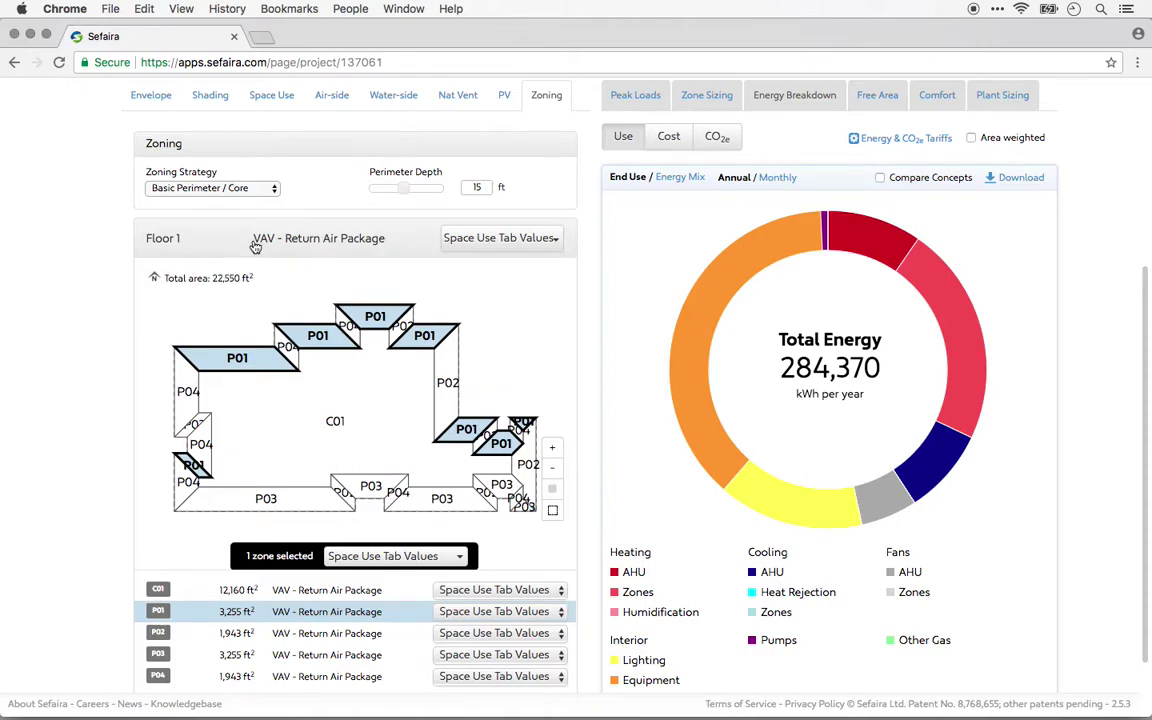
{"action": "left_click", "coordinate": [210, 188]}
{"action": "left_click", "coordinate": [208, 203]}
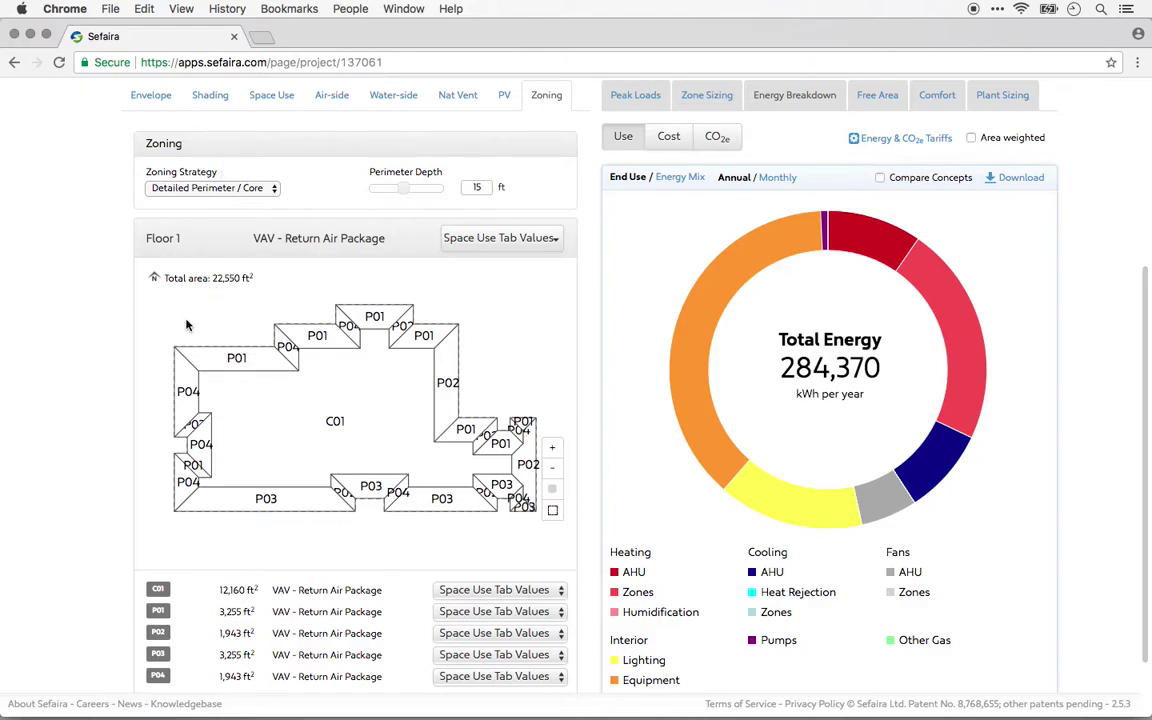
Step: Select perimeter zones P01, P03, P04, P18, P19 and P17 one by one on the floor plan to inspect their extents
{"action": "left_click", "coordinate": [223, 367]}
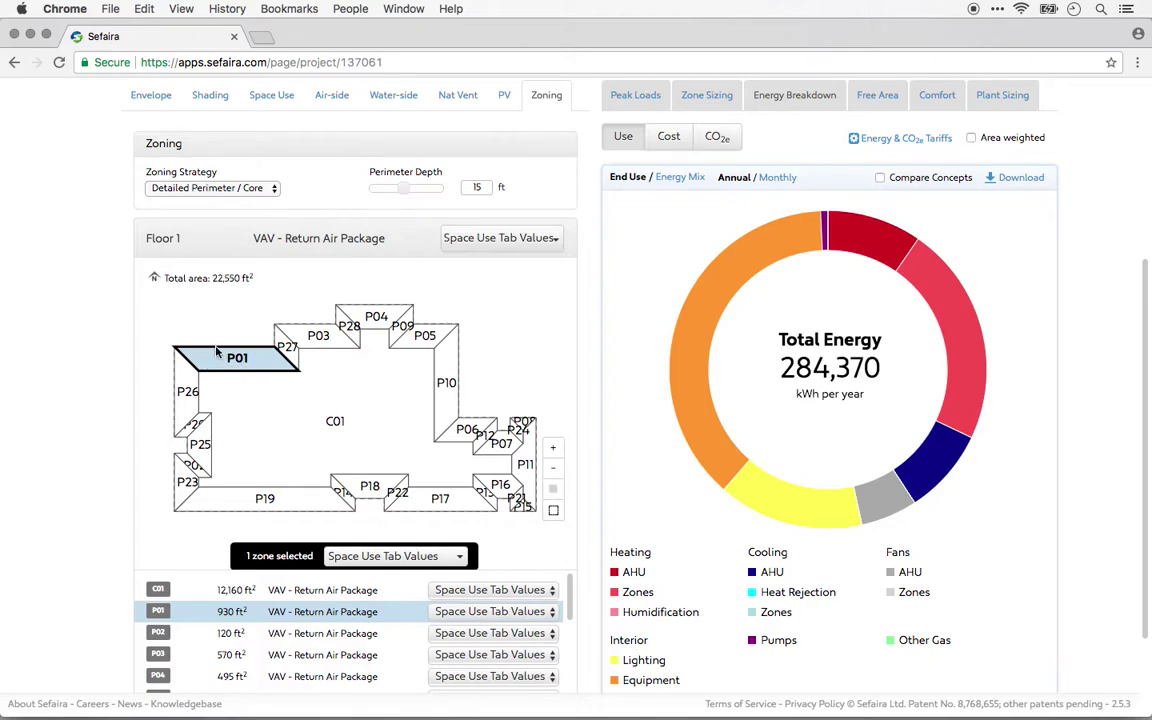
{"action": "left_click", "coordinate": [312, 338]}
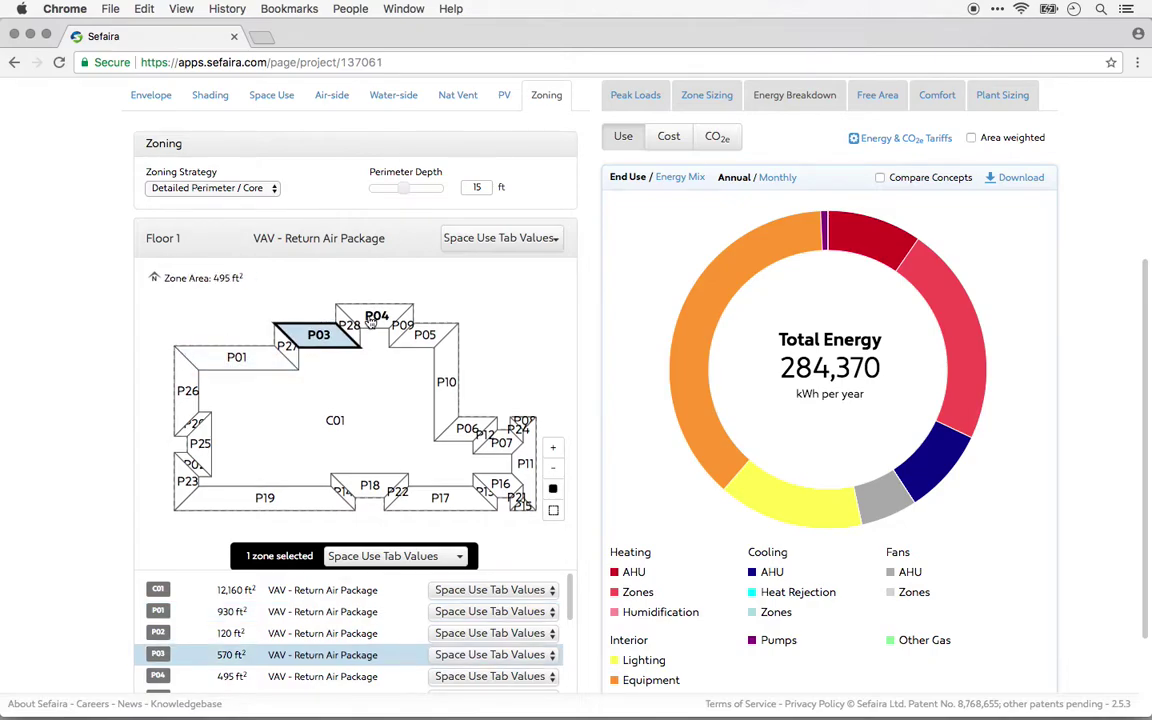
{"action": "left_click", "coordinate": [367, 319]}
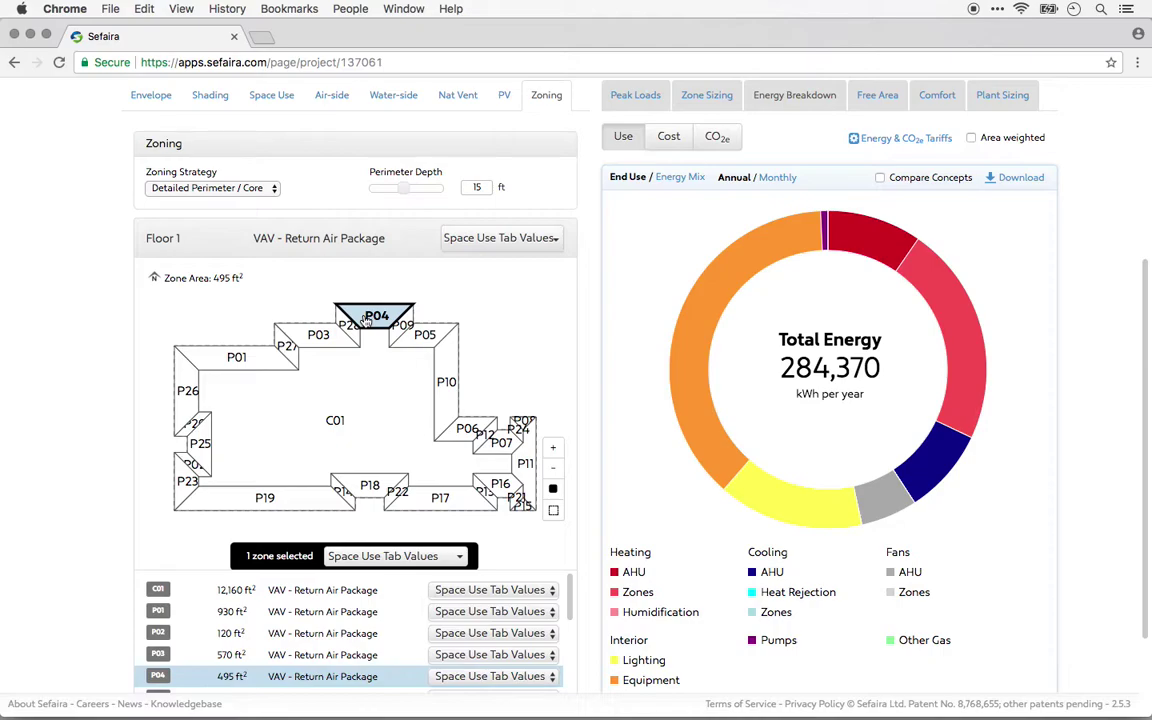
{"action": "left_click", "coordinate": [380, 486]}
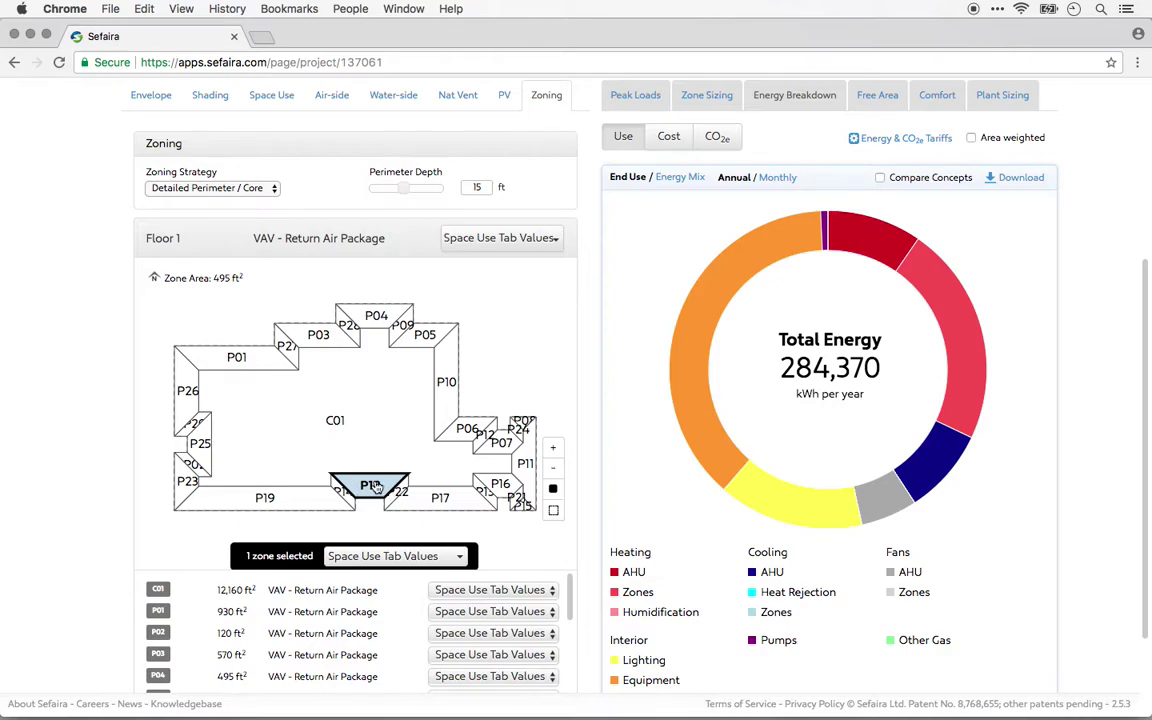
{"action": "left_click", "coordinate": [322, 500]}
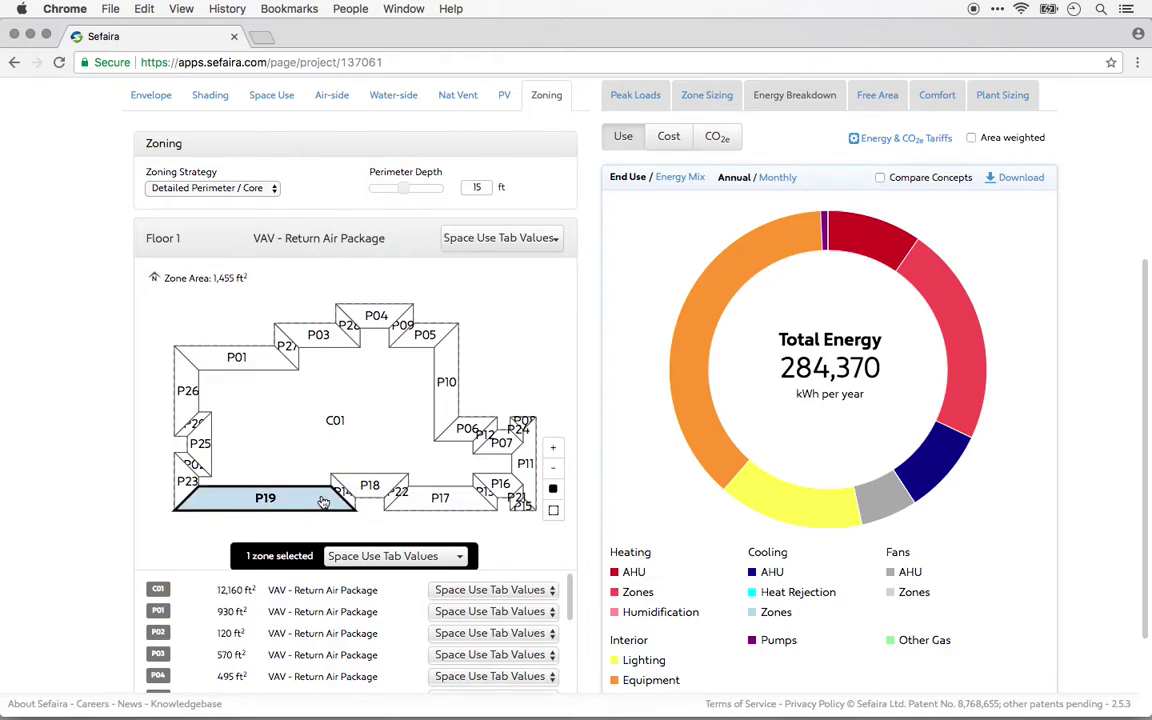
{"action": "left_click", "coordinate": [455, 508]}
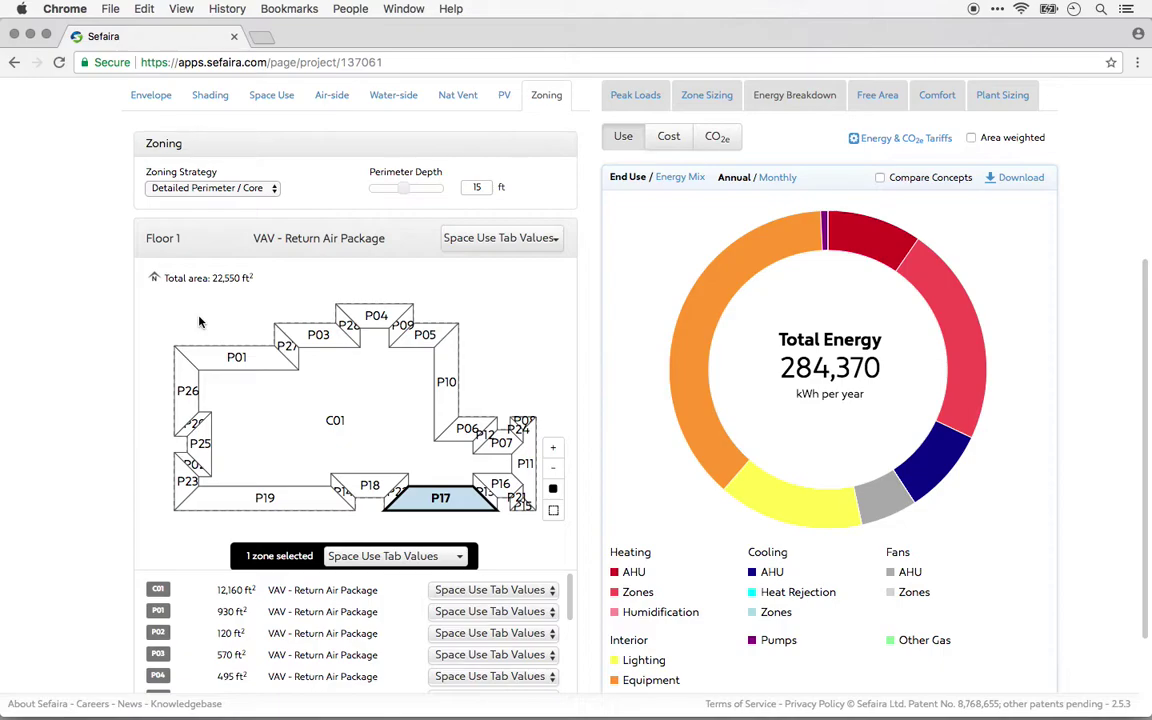
Step: Change the zoning strategy to One zone / Room
{"action": "left_click", "coordinate": [207, 188]}
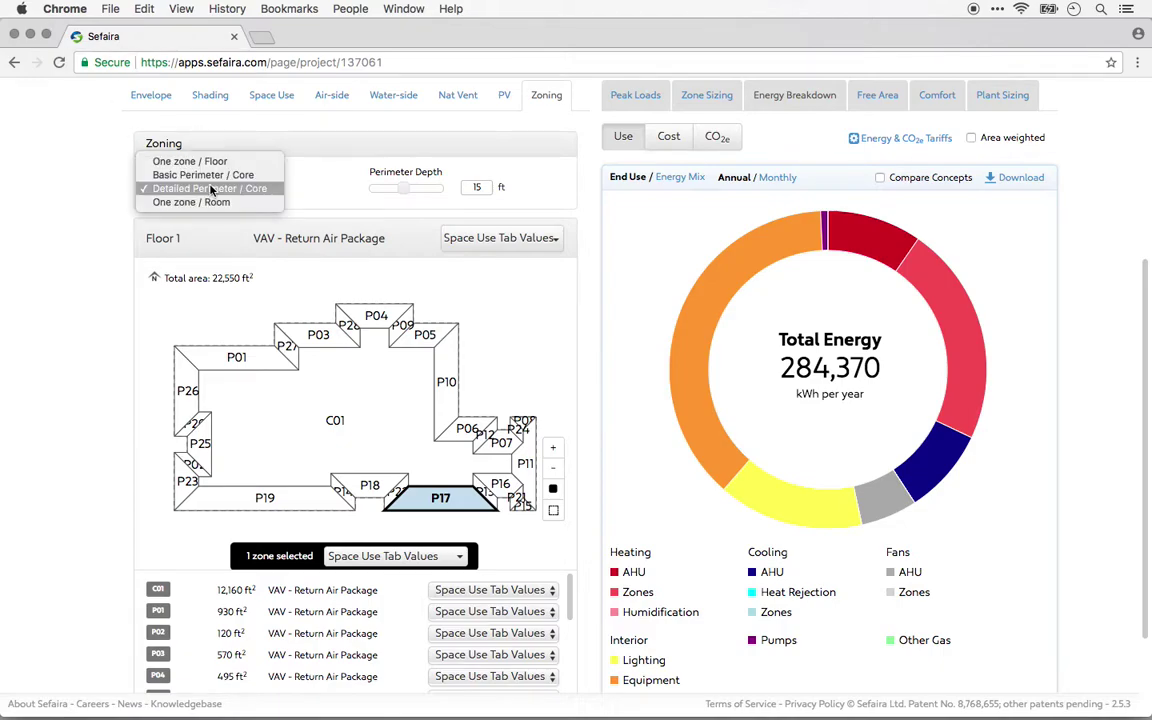
{"action": "left_click", "coordinate": [205, 202]}
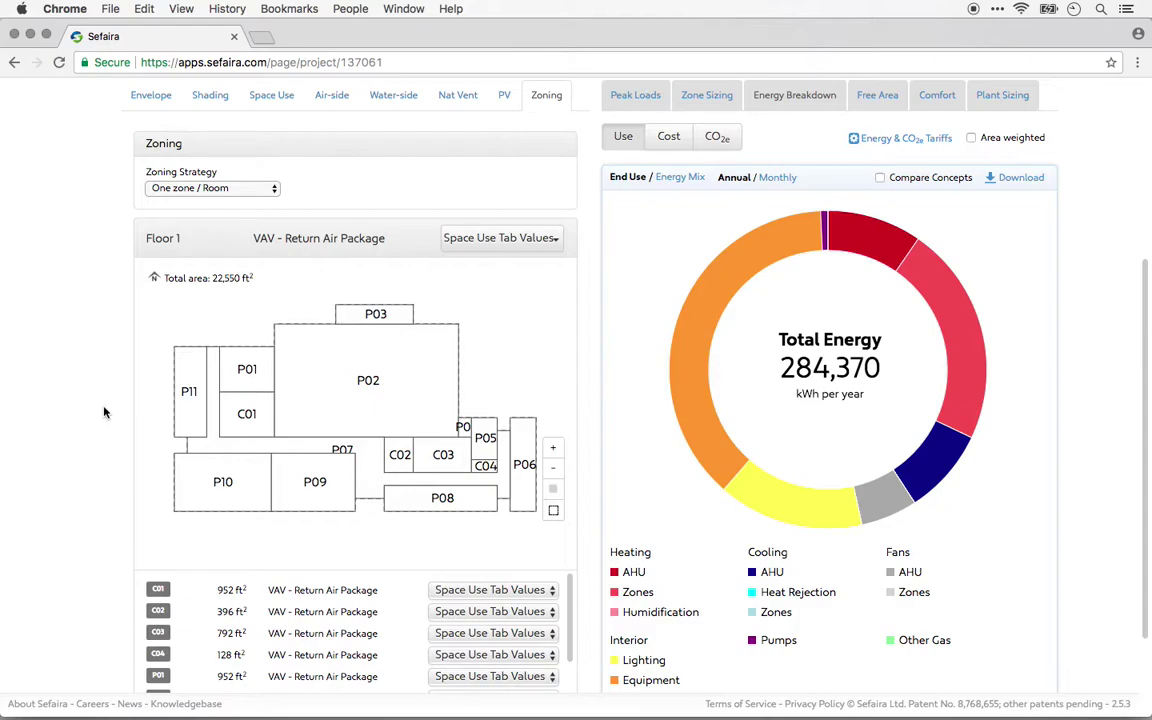
Step: Inspect room zones P08 and P06 on the Floor 1 plan and clear the selection
{"action": "scroll", "coordinate": [104, 412], "scroll_direction": "down", "scroll_amount": 2}
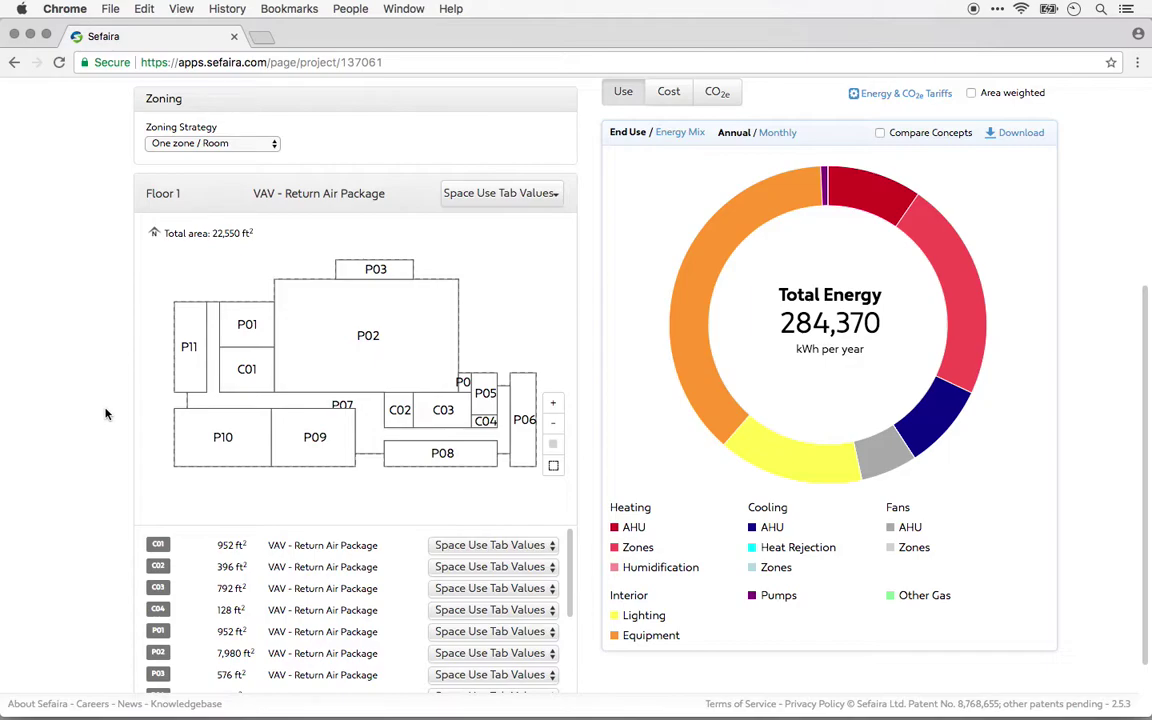
{"action": "left_click", "coordinate": [478, 459]}
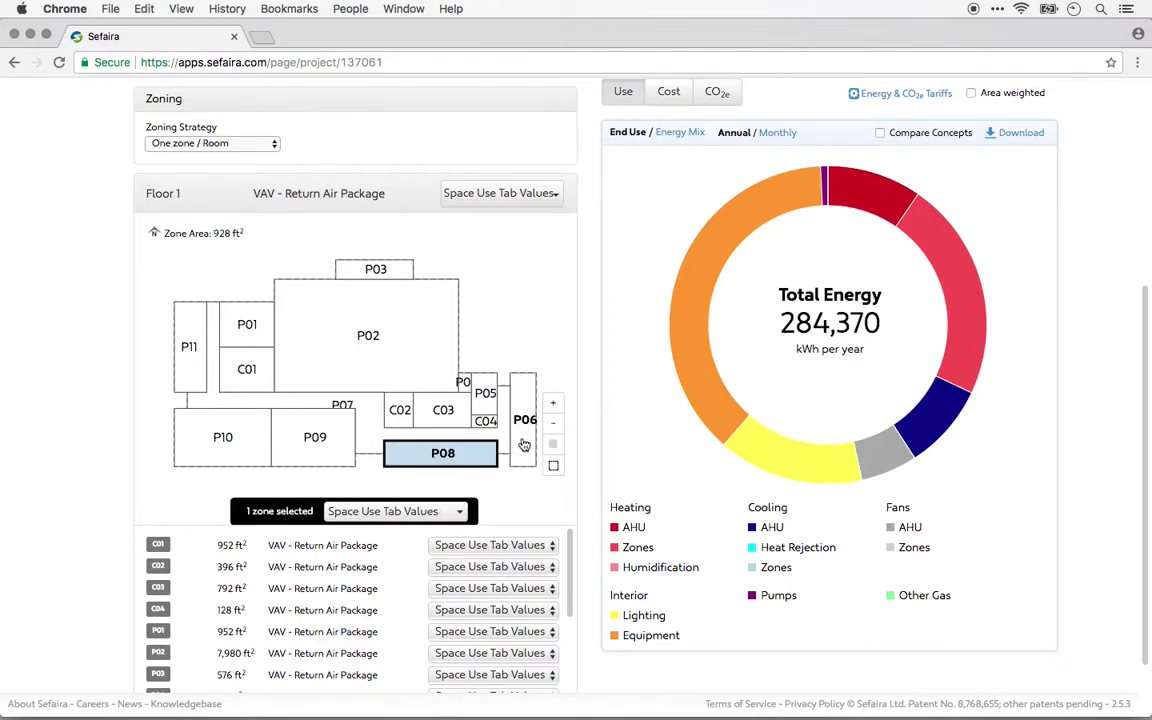
{"action": "left_click", "coordinate": [523, 445]}
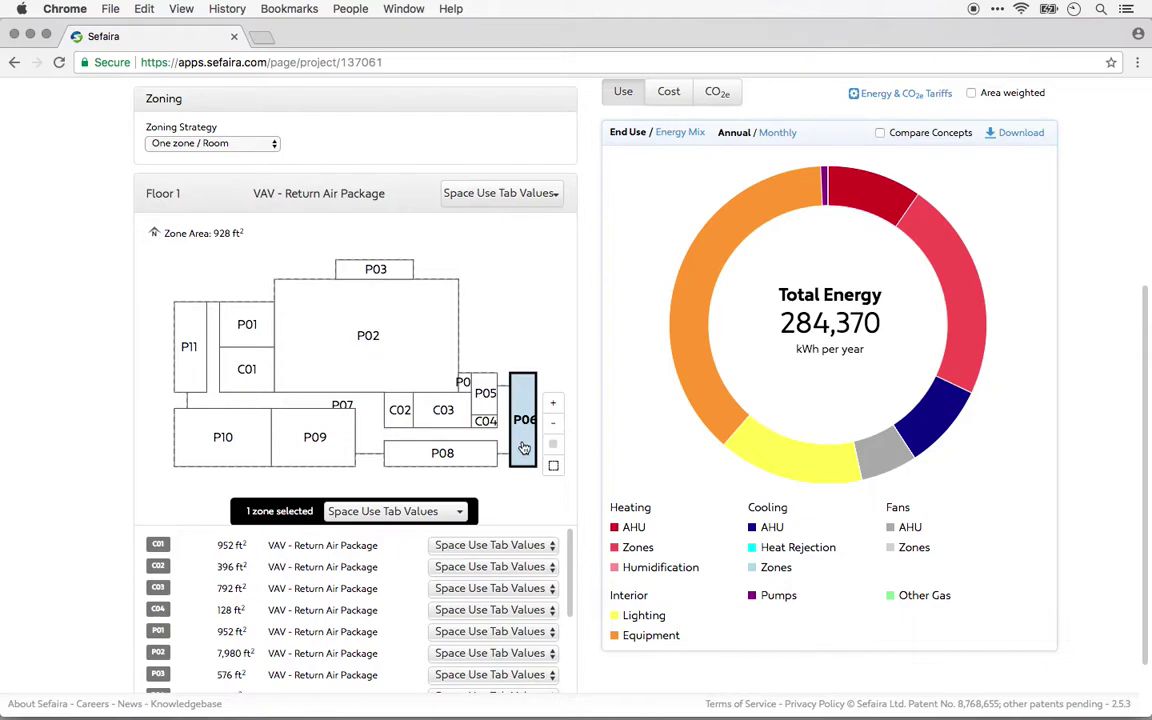
{"action": "left_click", "coordinate": [472, 455]}
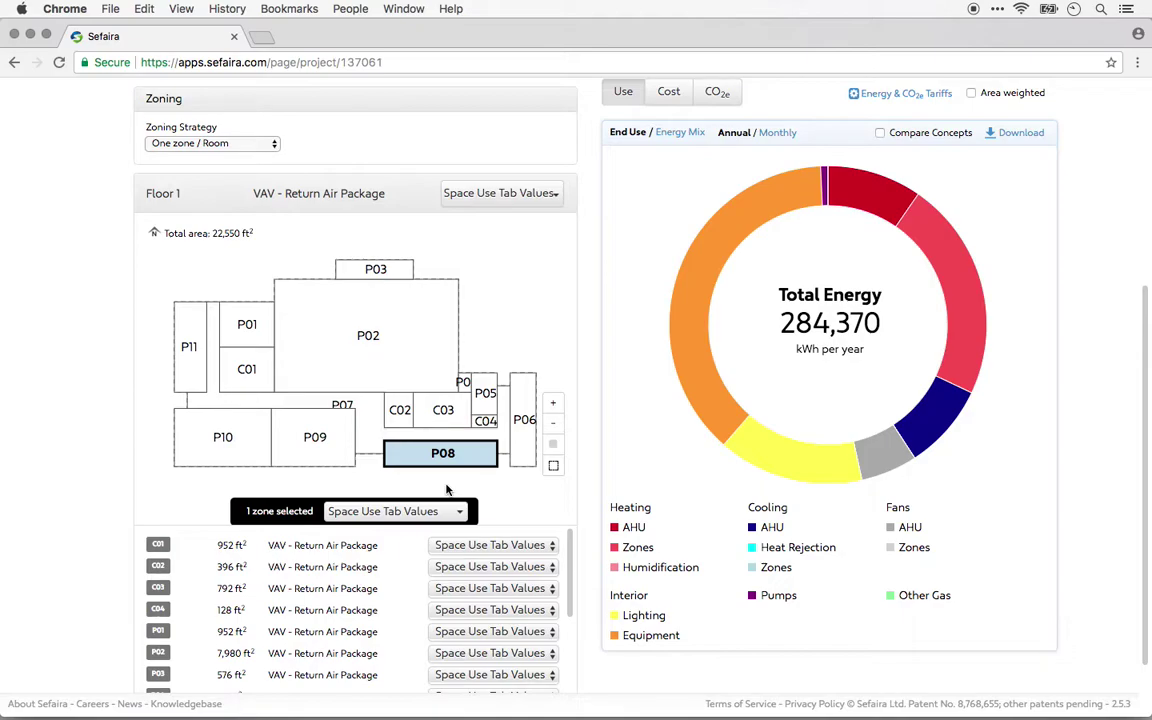
{"action": "left_click", "coordinate": [449, 487]}
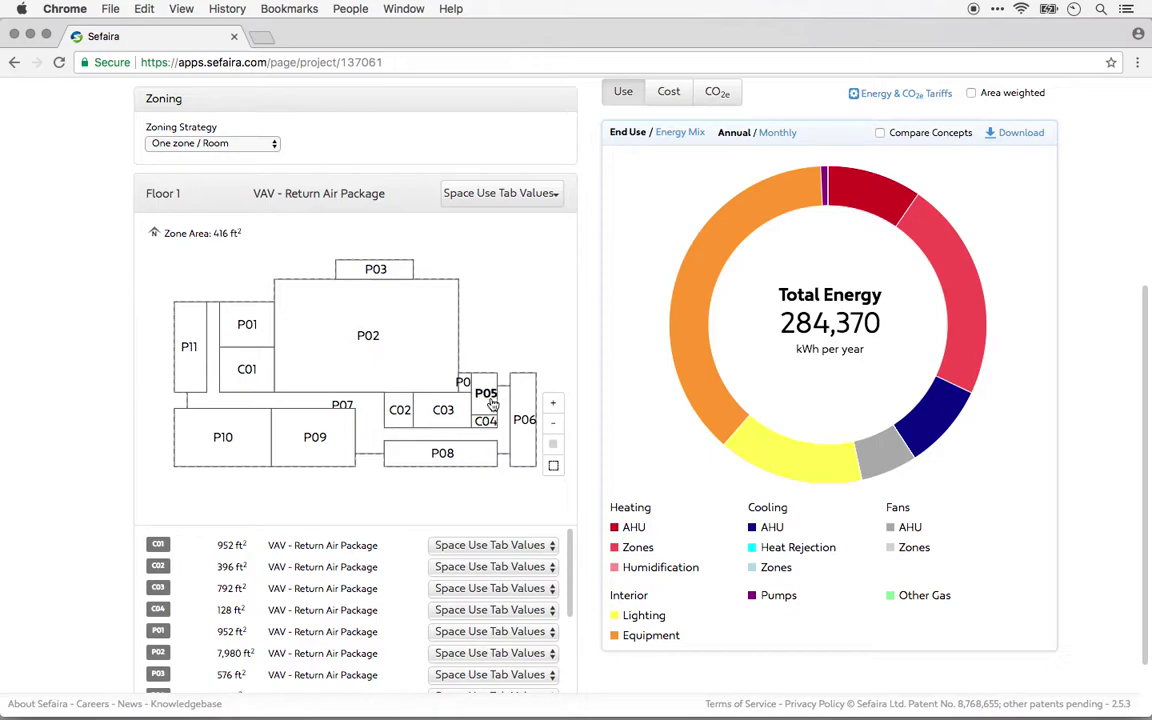
Step: Review the space use template options available for all of Floor 1 and for zone C02 without changing them
{"action": "left_click", "coordinate": [493, 200]}
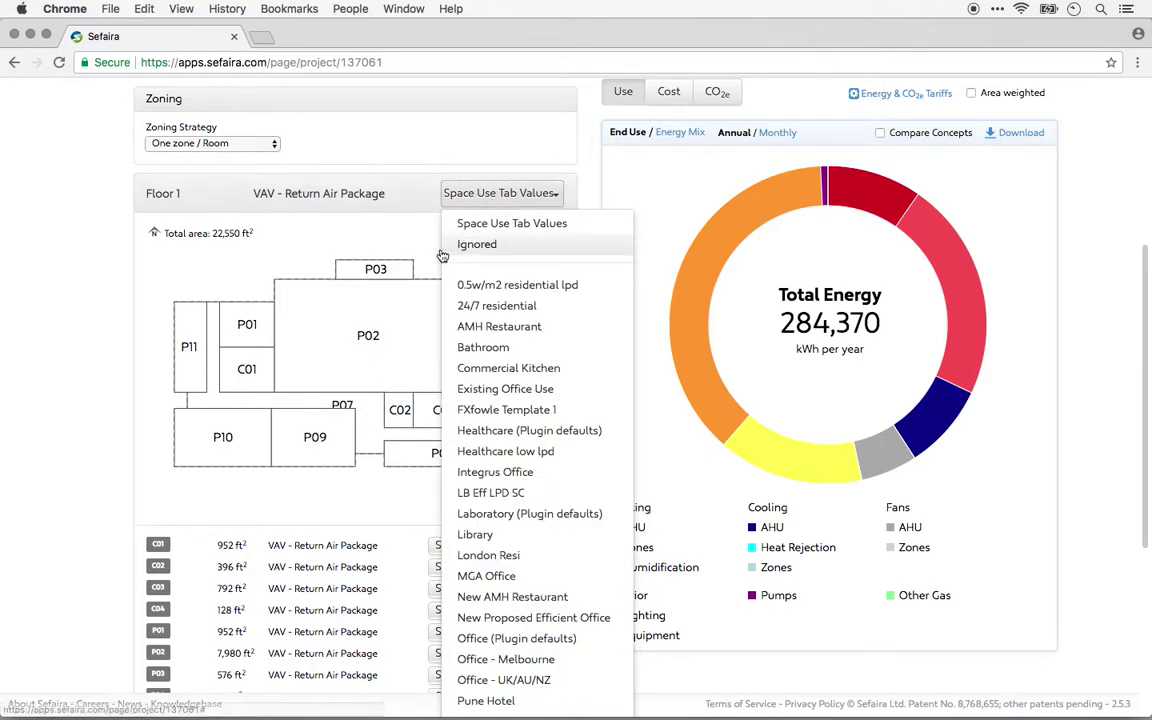
{"action": "left_click", "coordinate": [121, 273]}
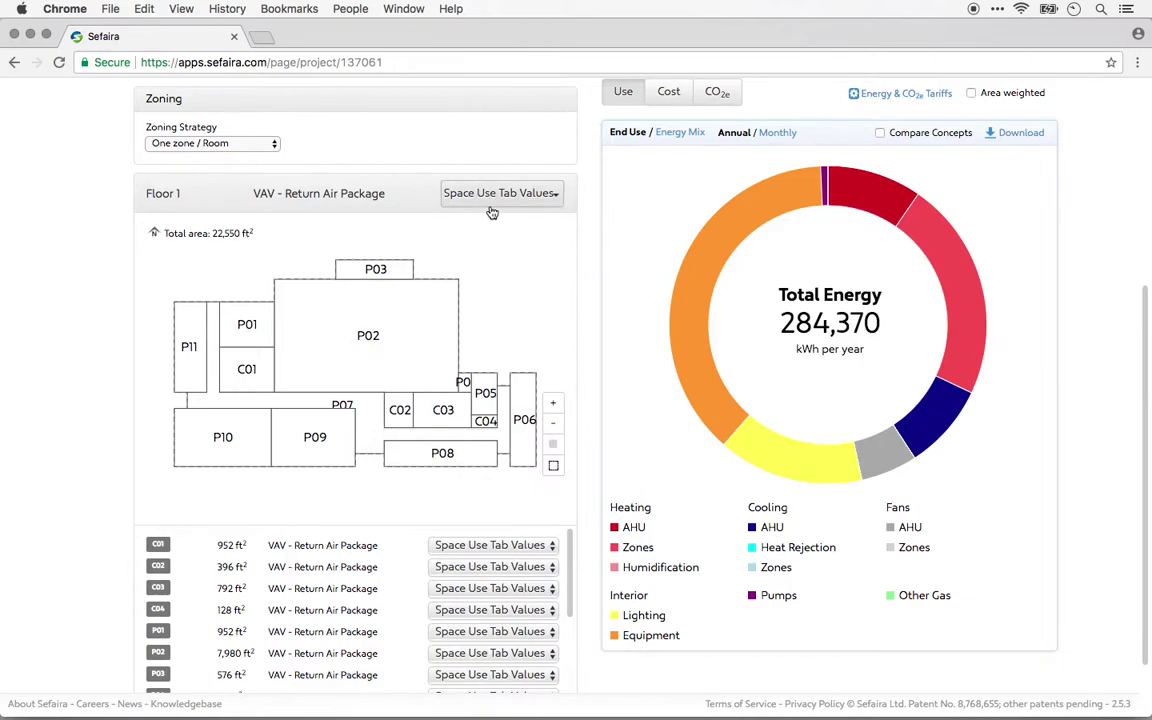
{"action": "left_click", "coordinate": [481, 569]}
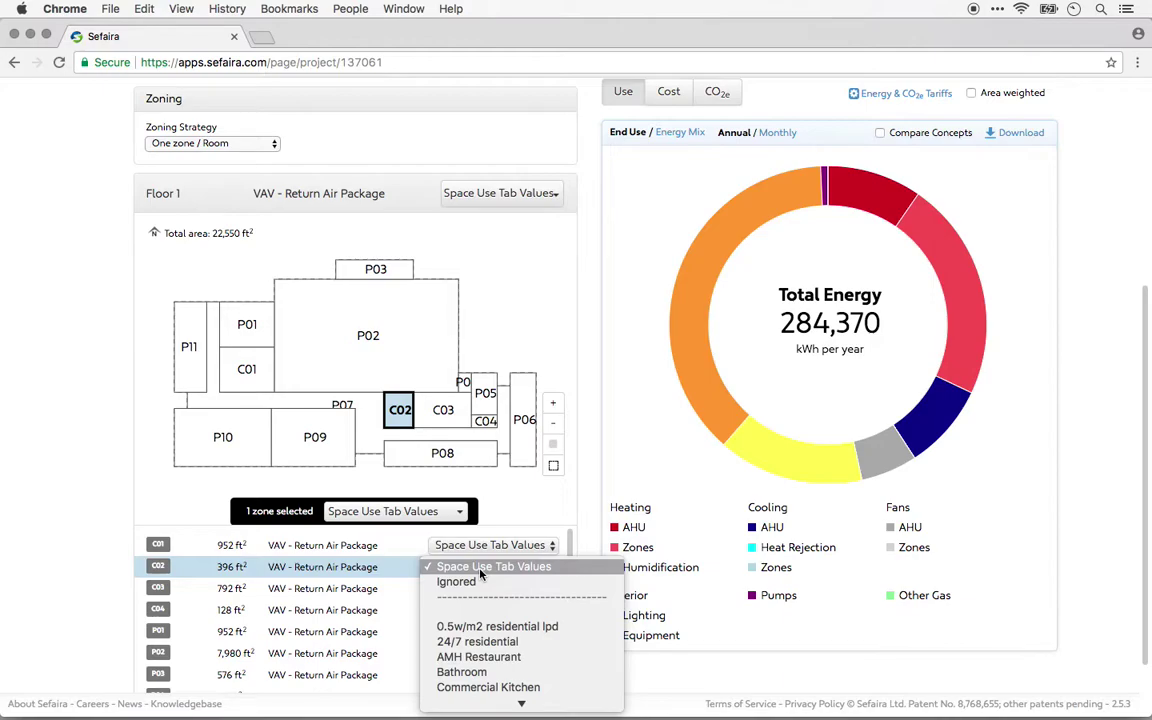
{"action": "left_click", "coordinate": [101, 518]}
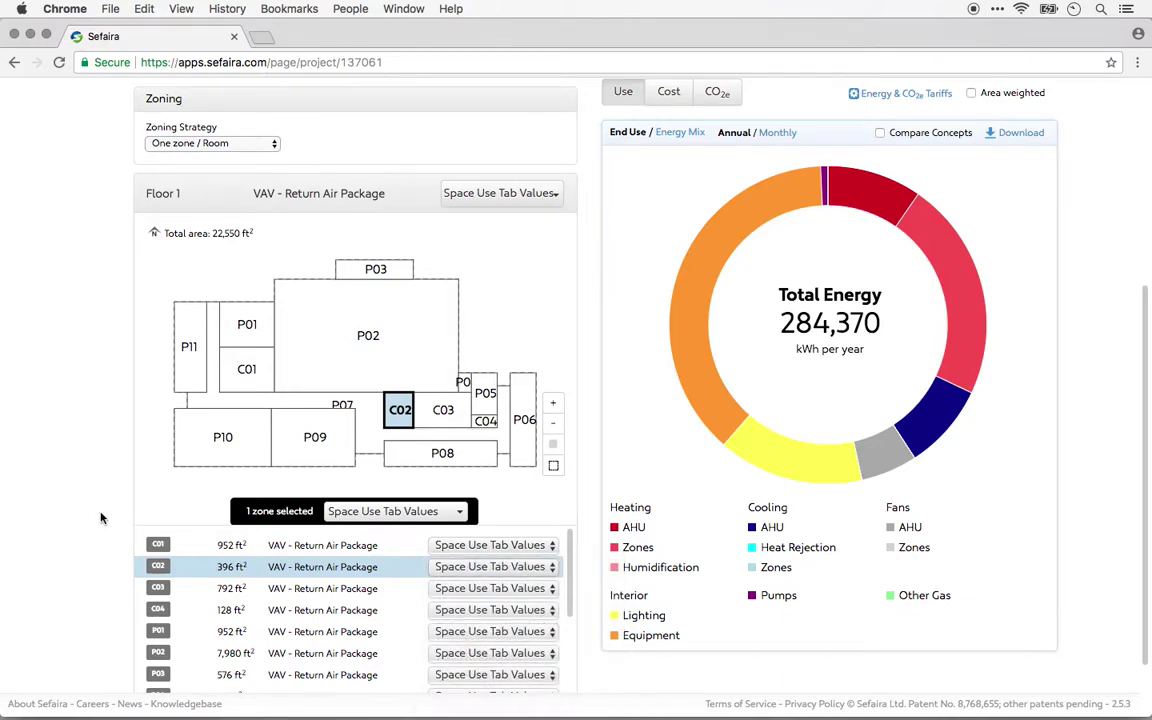